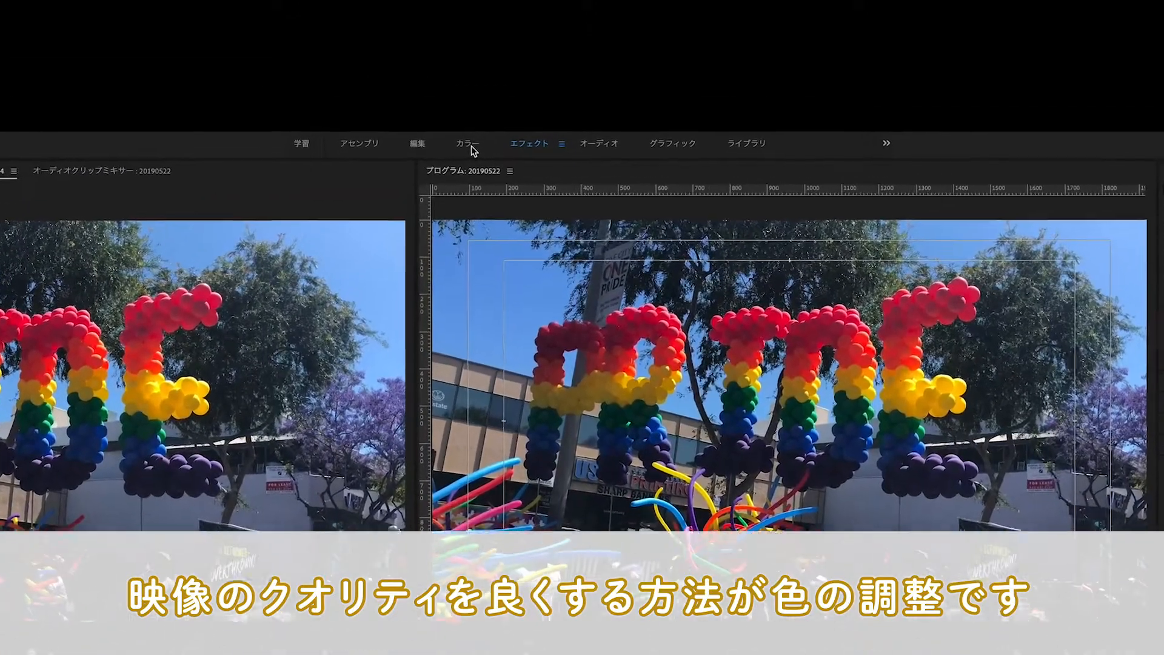
# Switch to the カラー workspace and expand the 基本補正 section of Lumetri カラー
pyautogui.click(493, 66)
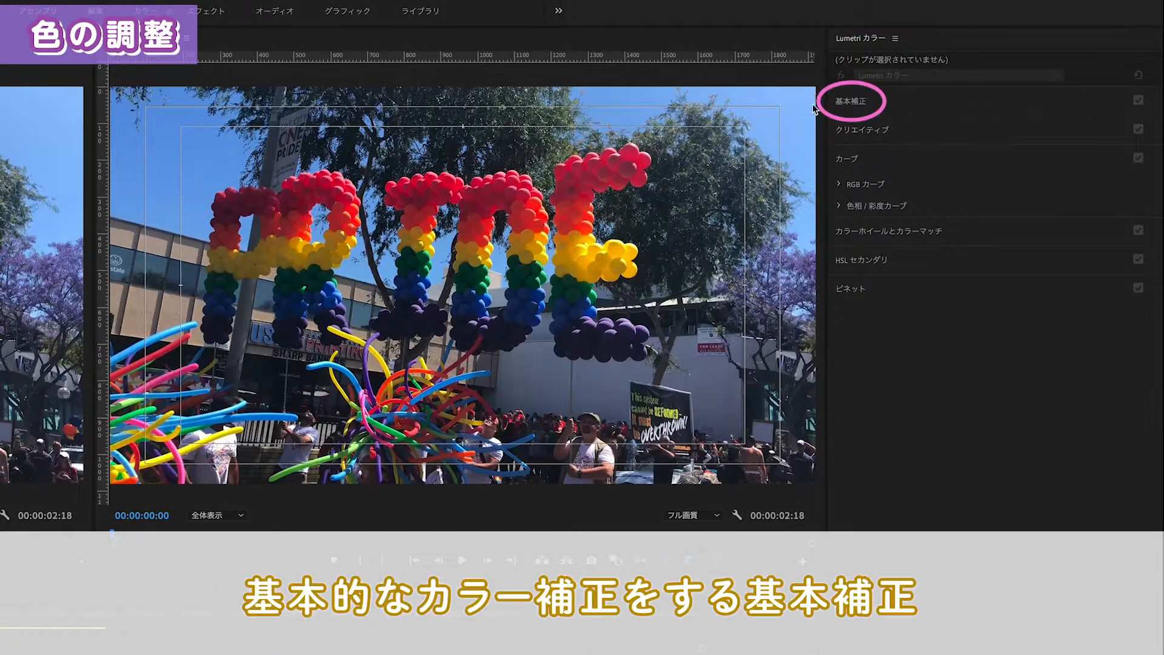
pyautogui.click(922, 100)
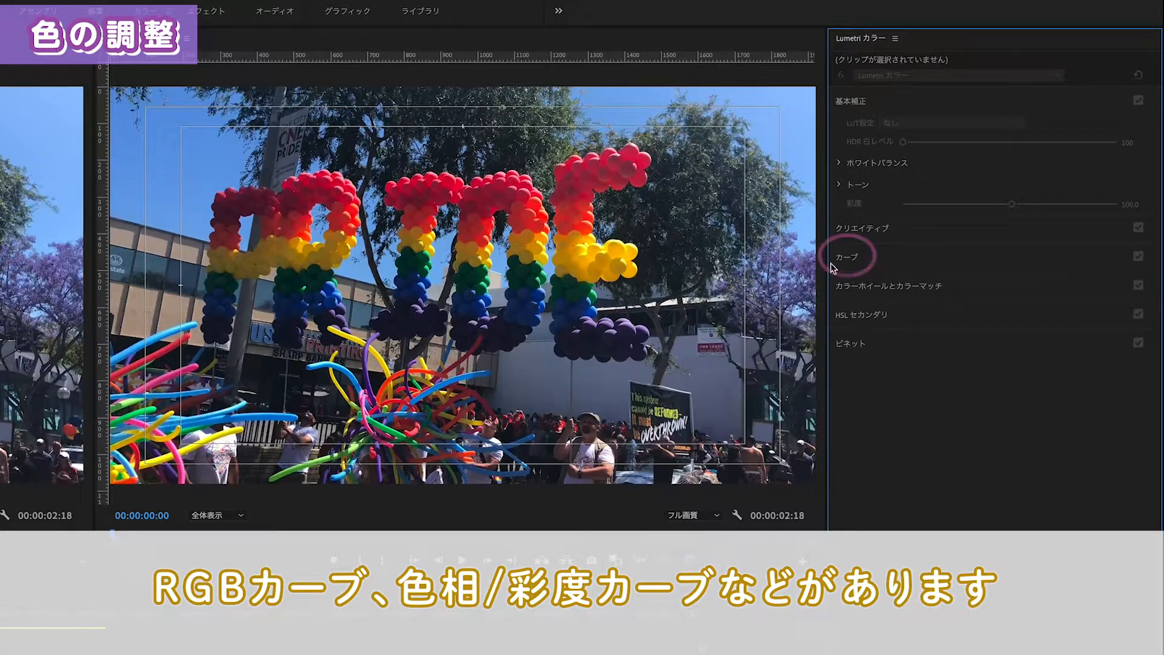
# Examine the RGB カーブ and 色相/彩度カーブ controls in the カーブ section of Lumetri カラー
pyautogui.click(884, 259)
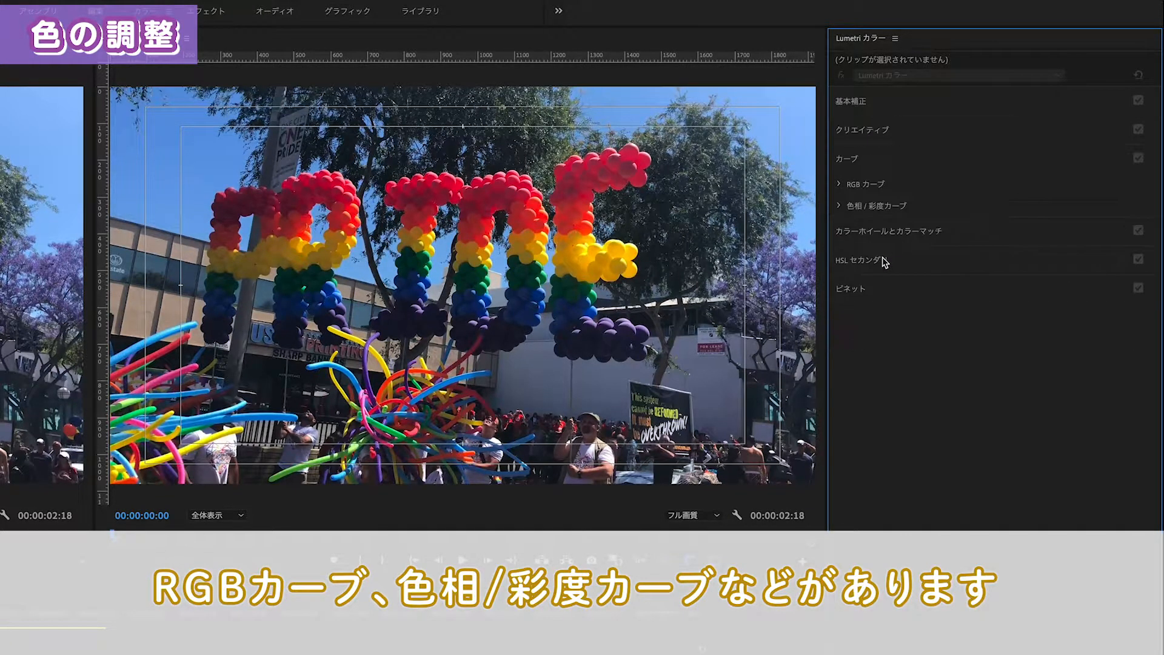
pyautogui.click(840, 185)
pyautogui.click(841, 443)
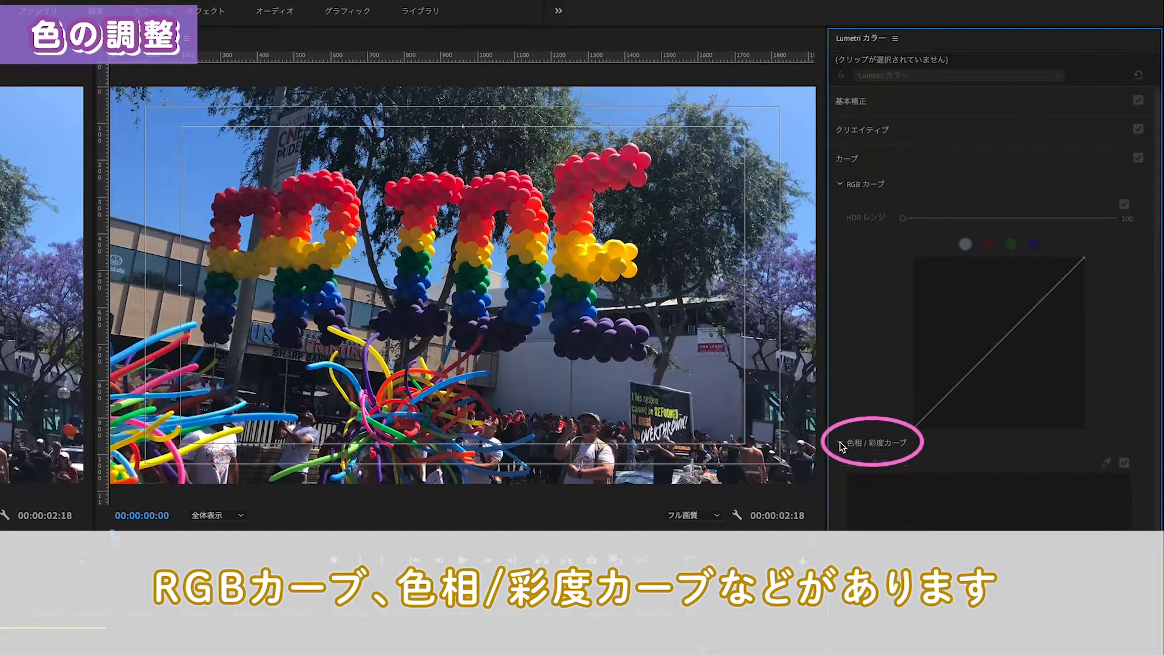
pyautogui.scroll(-5, 892, 485)
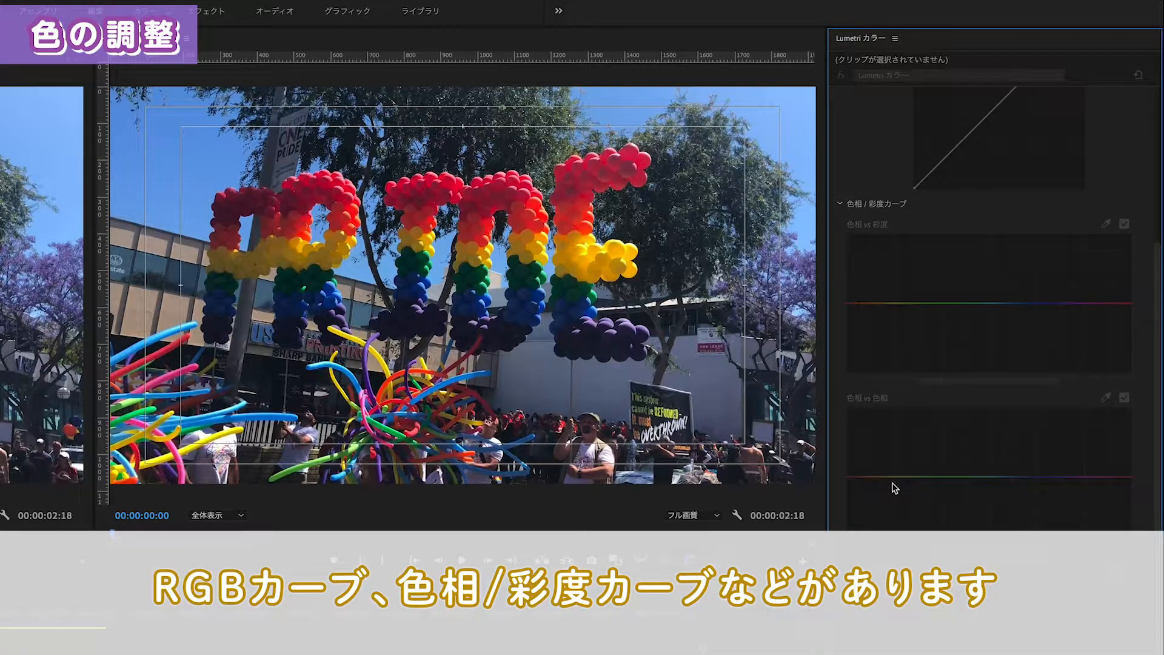
pyautogui.scroll(-7, 895, 488)
pyautogui.scroll(7, 895, 489)
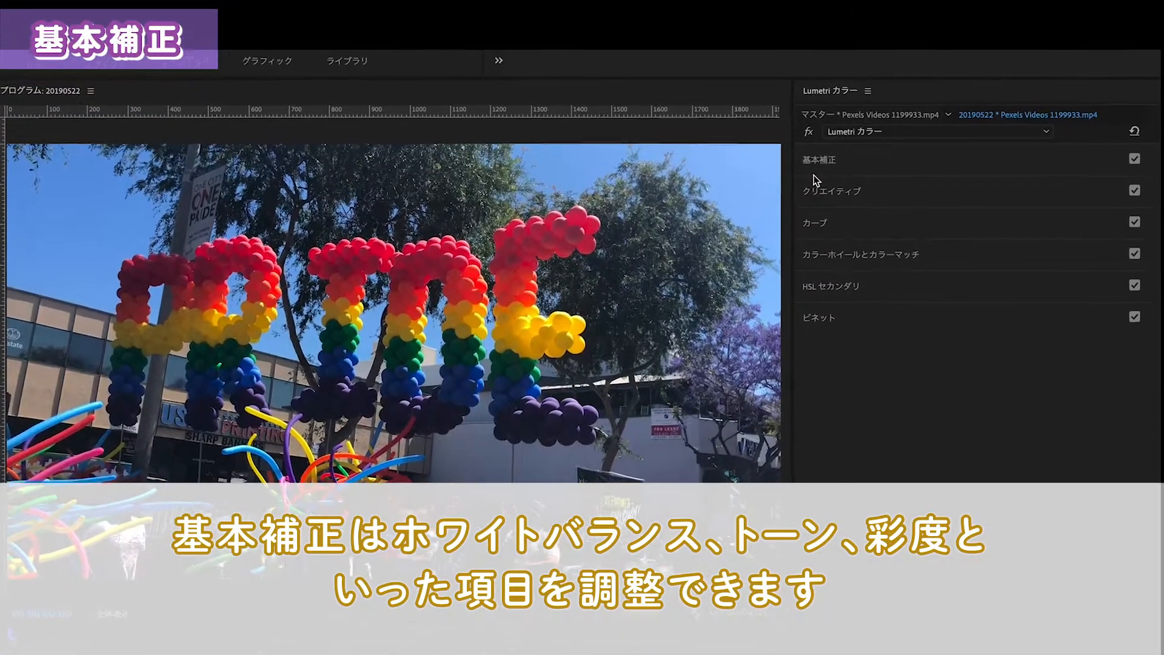
# Expand ホワイトバランス within 基本補正 and try out warmer 色温度 and shifted 色かぶり補正 values on the clip
pyautogui.click(814, 165)
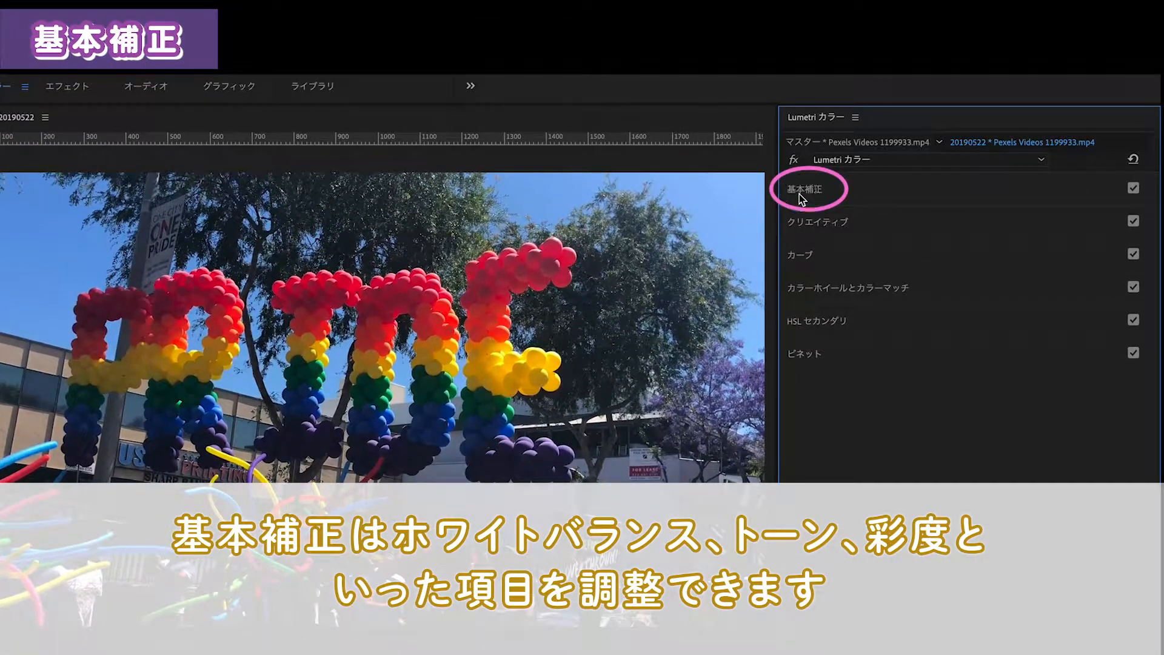
pyautogui.click(799, 194)
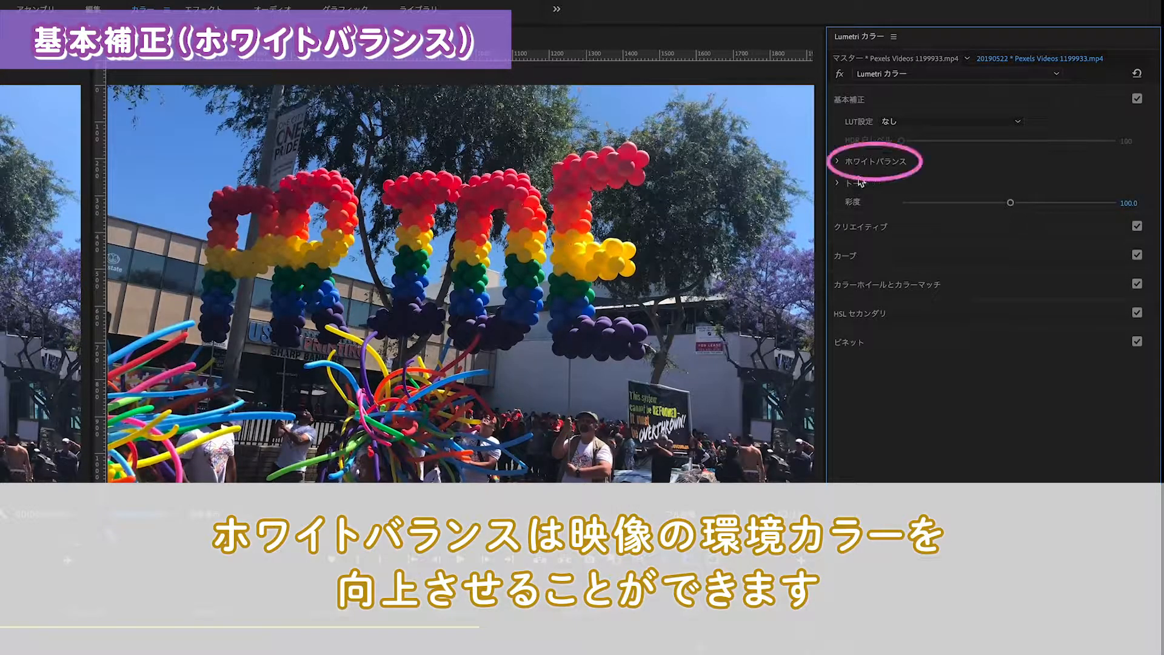
pyautogui.click(839, 163)
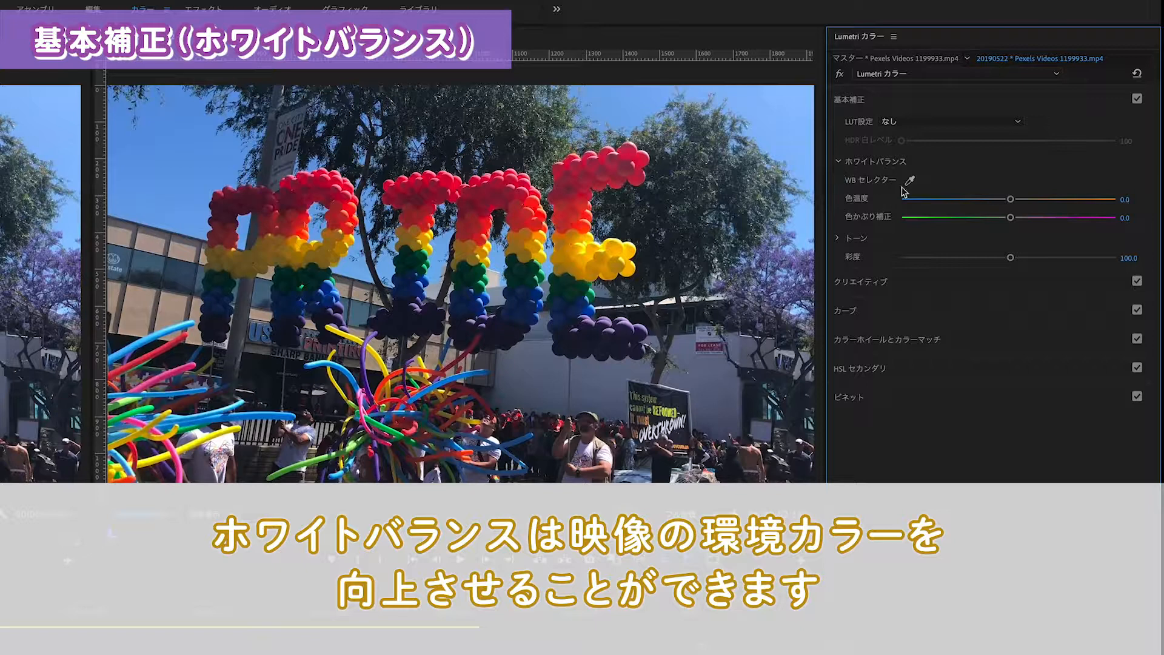
pyautogui.moveTo(1011, 204); pyautogui.dragTo(1118, 215)
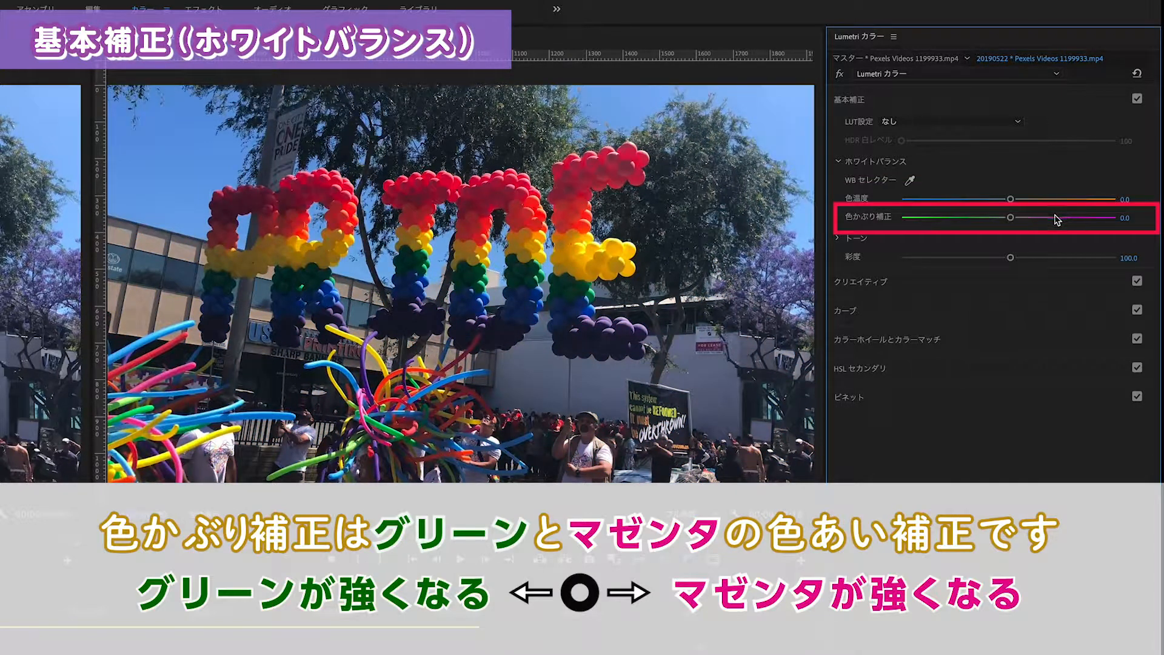
pyautogui.moveTo(1010, 217)
pyautogui.mouseDown()
pyautogui.moveTo(889, 222)
pyautogui.moveTo(1120, 231)
pyautogui.moveTo(1027, 222)
pyautogui.mouseUp()
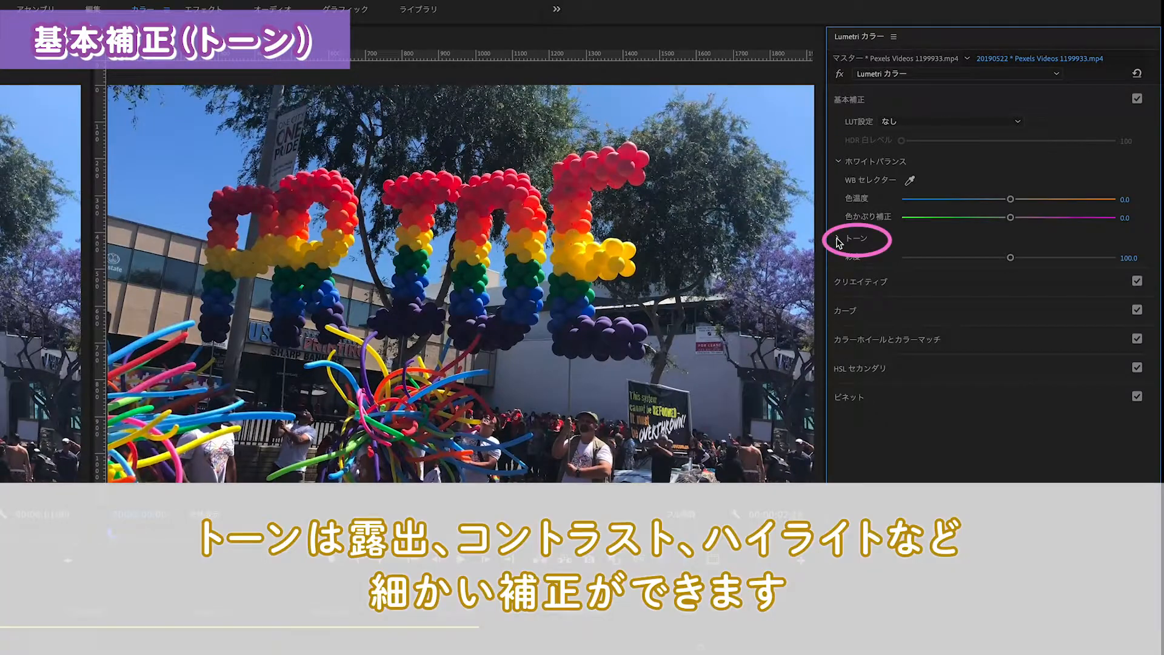
# Expand トーン, try different tone values including ハイライト at -100, and reset the tone settings
pyautogui.click(839, 241)
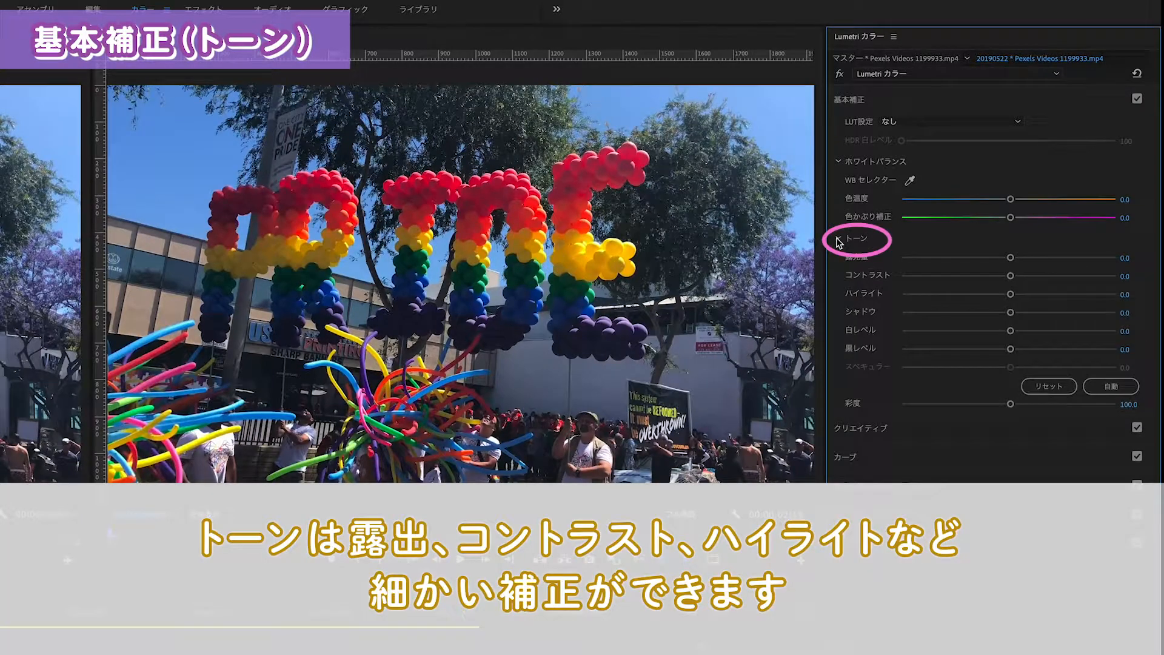
pyautogui.moveTo(1011, 258); pyautogui.dragTo(889, 305)
pyautogui.click(1034, 384)
pyautogui.click(1053, 387)
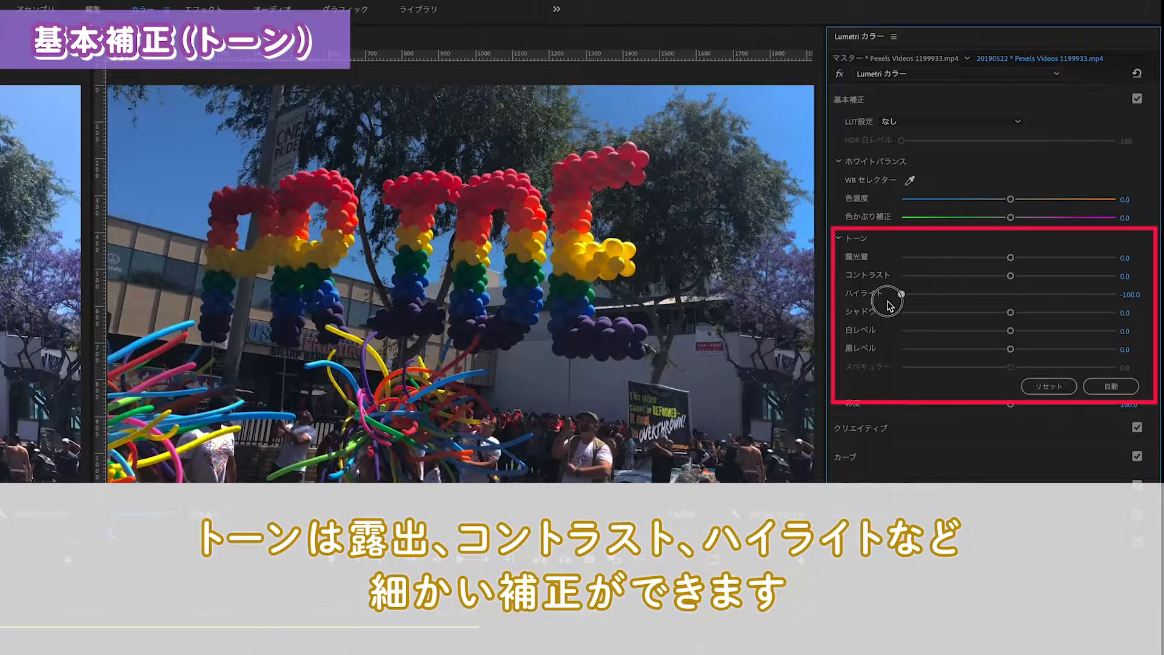
pyautogui.click(1034, 386)
# Try シャドウ at 100 and changed 白レベル and 黒レベル values, resetting the tone settings after each trial
pyautogui.moveTo(1010, 313); pyautogui.dragTo(1119, 318)
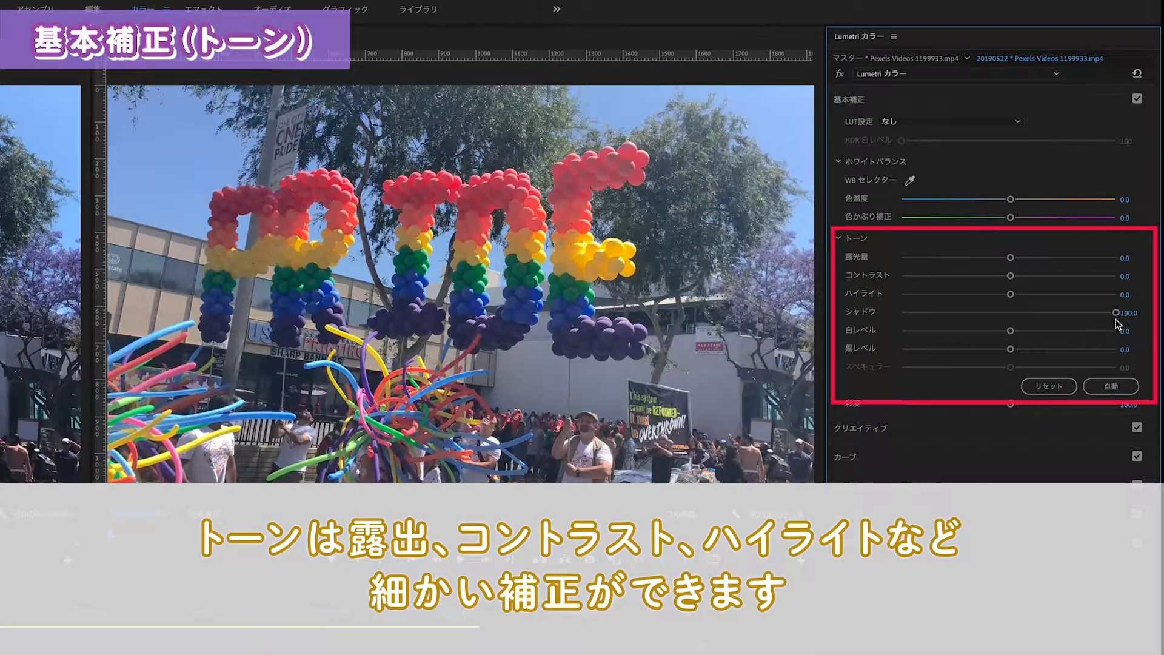
pyautogui.click(1048, 387)
pyautogui.moveTo(1010, 330)
pyautogui.mouseDown()
pyautogui.moveTo(894, 330)
pyautogui.moveTo(1121, 344)
pyautogui.moveTo(1009, 332)
pyautogui.moveTo(868, 347)
pyautogui.moveTo(1115, 348)
pyautogui.moveTo(1014, 353)
pyautogui.mouseUp()
pyautogui.click(1031, 393)
pyautogui.click(1041, 387)
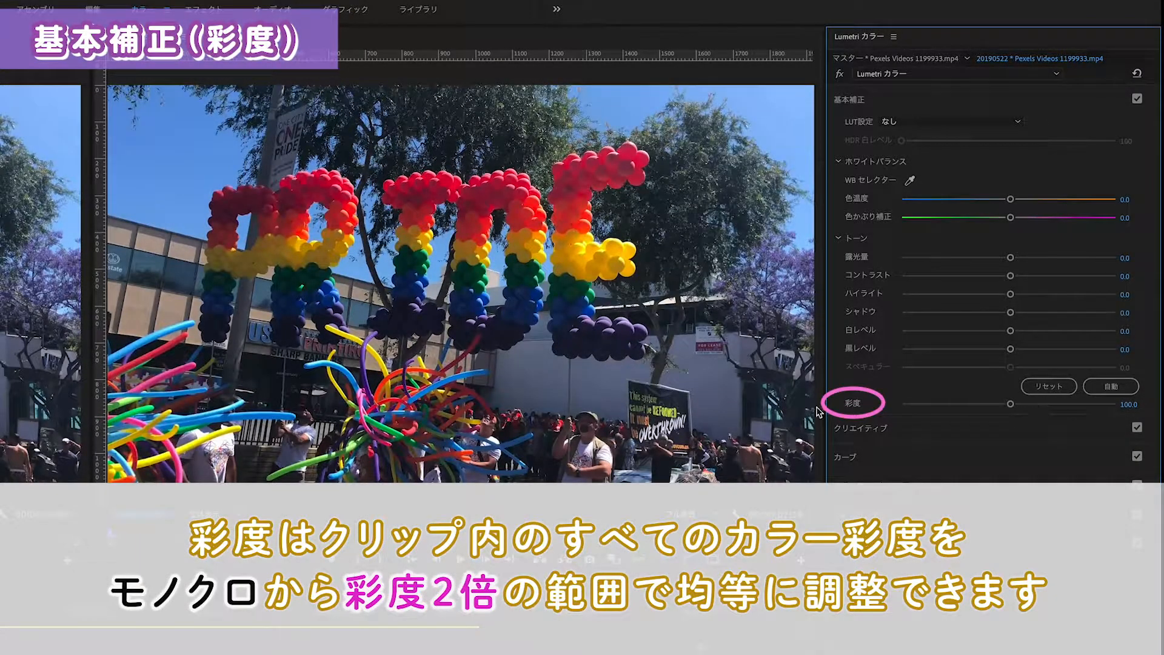
# Try out a stronger 彩度 on the clip and apply the automatic tone correction
pyautogui.moveTo(1011, 404)
pyautogui.mouseDown()
pyautogui.moveTo(904, 409)
pyautogui.moveTo(1124, 418)
pyautogui.mouseUp()
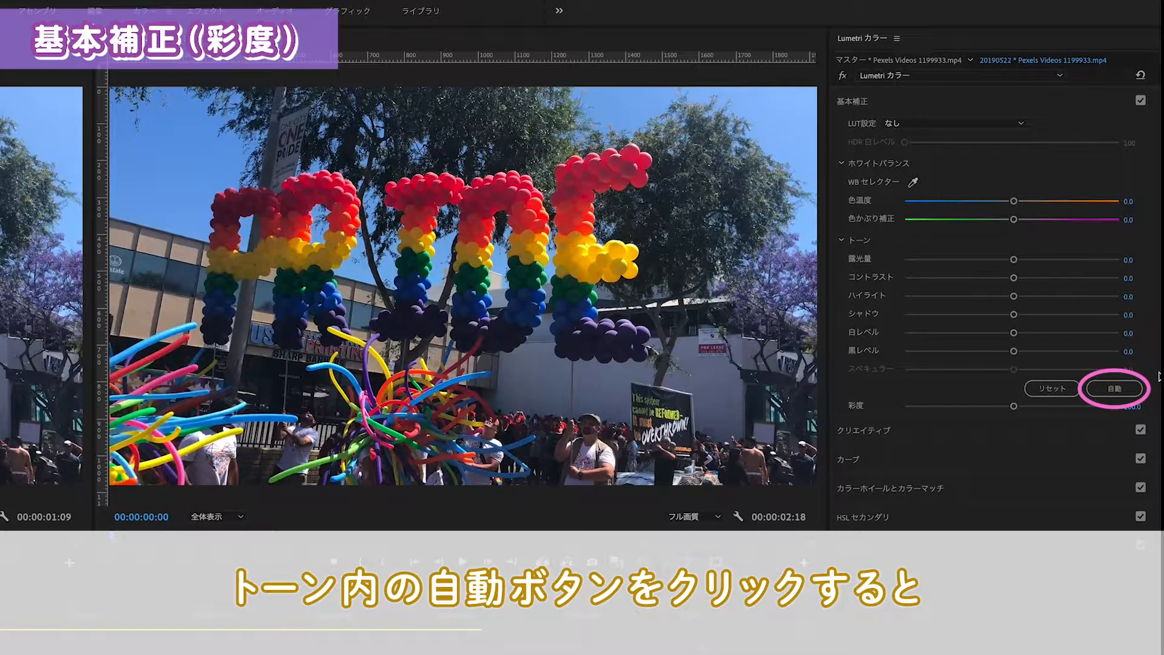
pyautogui.click(1125, 395)
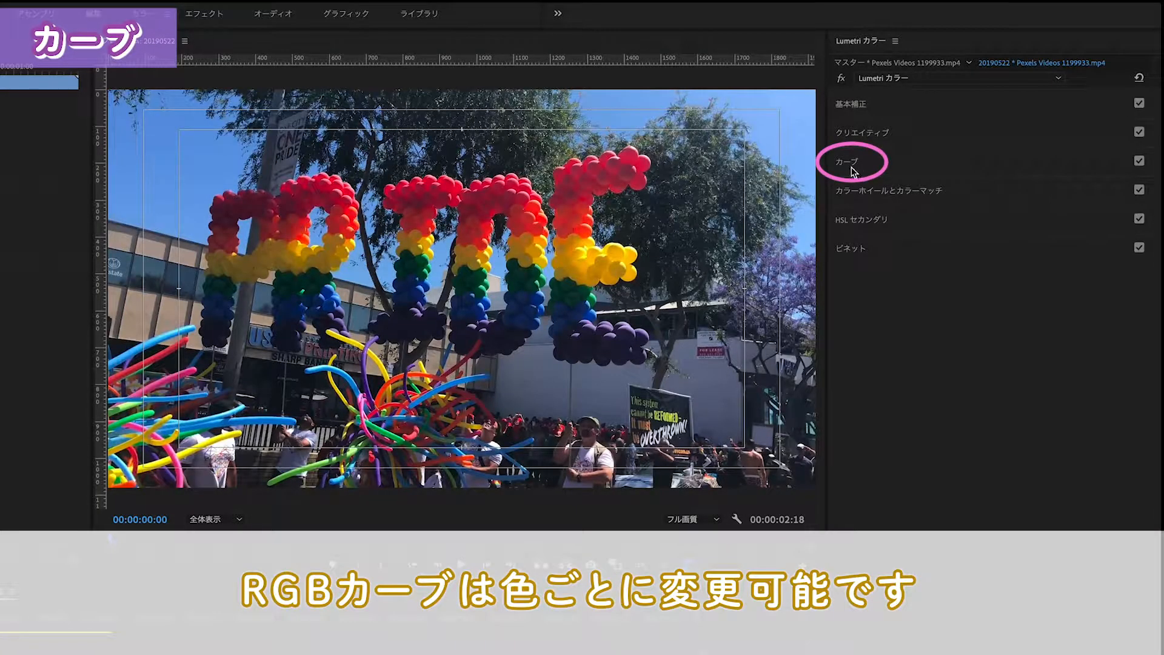
# Expand RGB カーブ in the カーブ section and try bending the white master curve at its midpoint
pyautogui.click(852, 163)
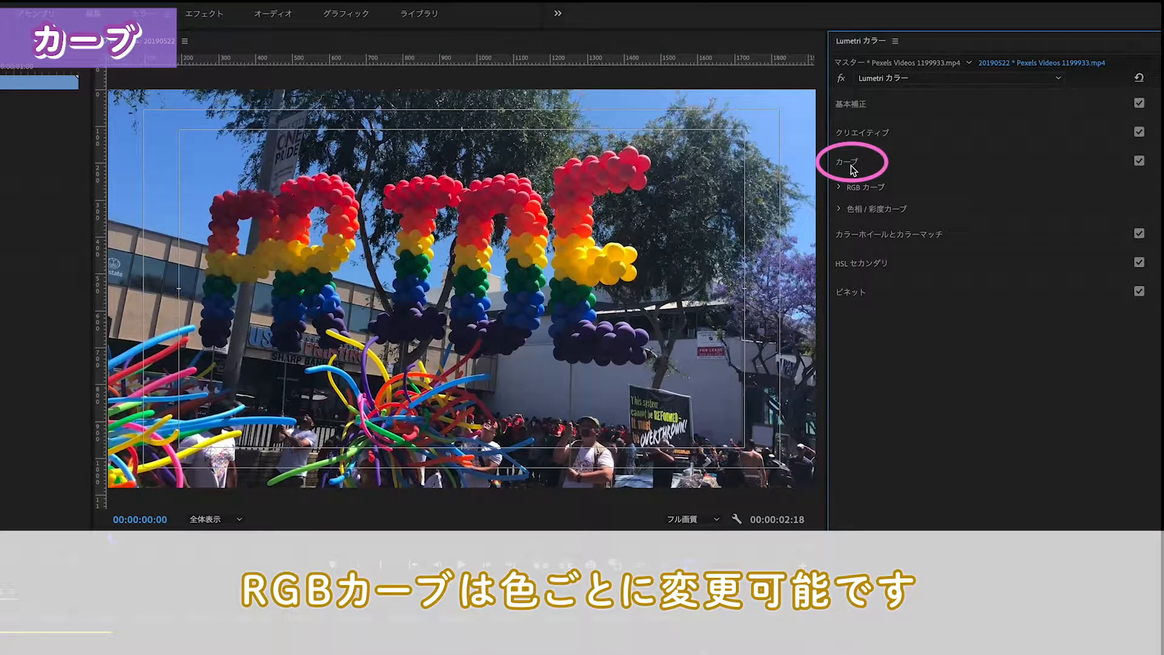
pyautogui.click(852, 188)
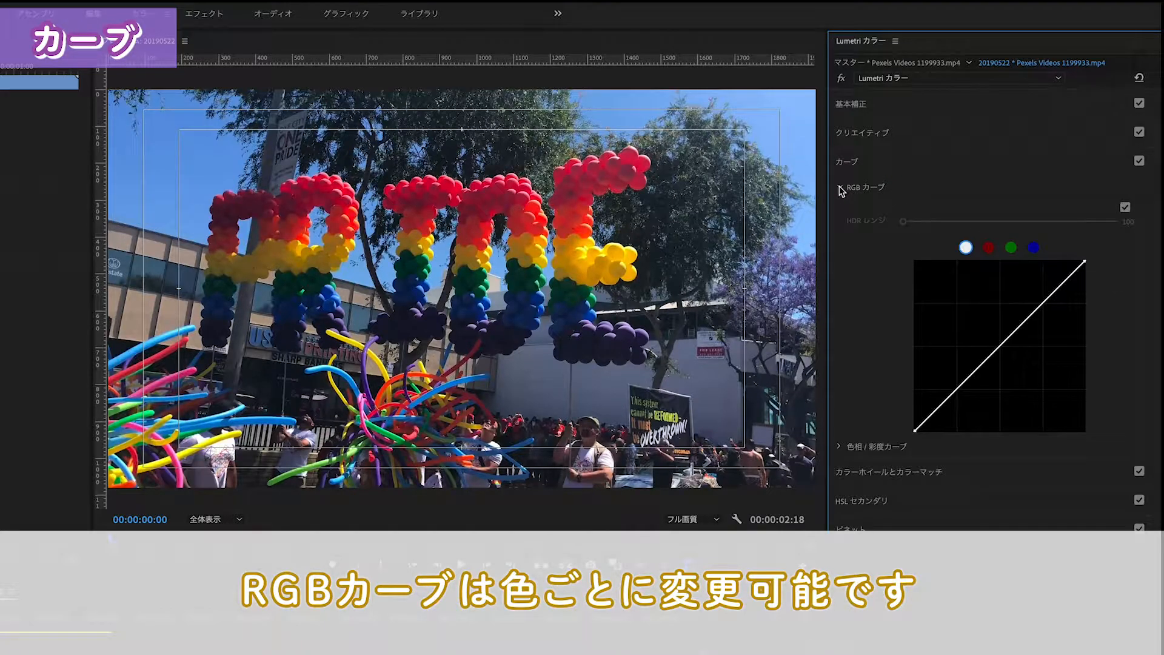
pyautogui.click(1001, 344)
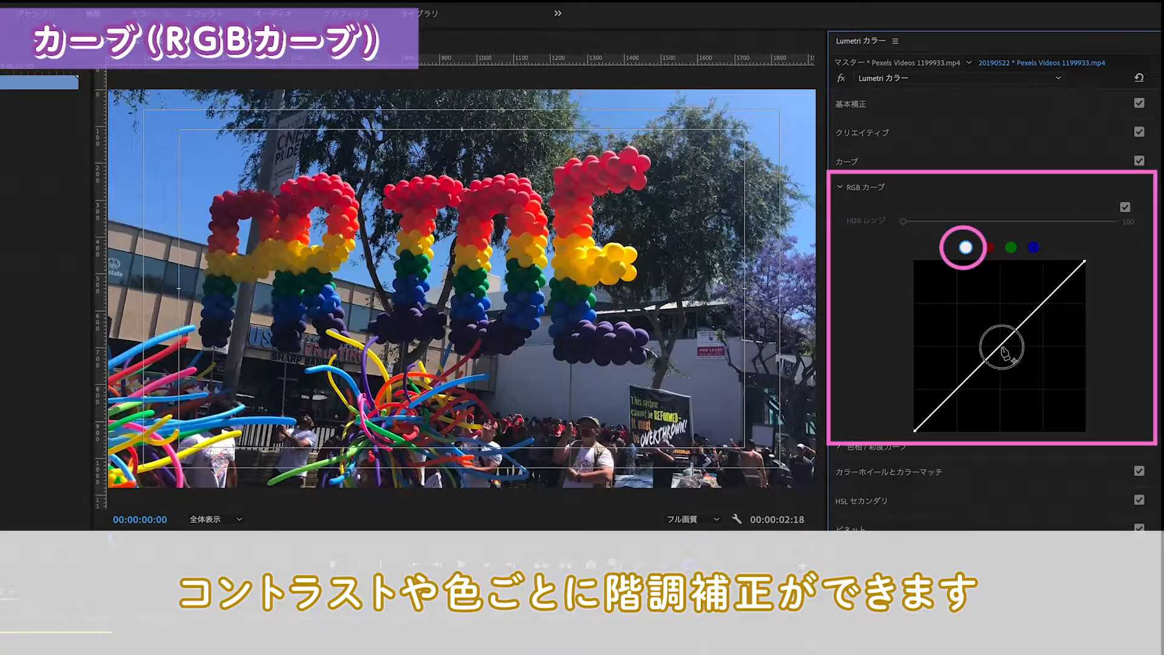
pyautogui.moveTo(1010, 359)
pyautogui.mouseDown()
pyautogui.moveTo(1050, 390)
pyautogui.moveTo(934, 280)
pyautogui.moveTo(1002, 341)
pyautogui.mouseUp()
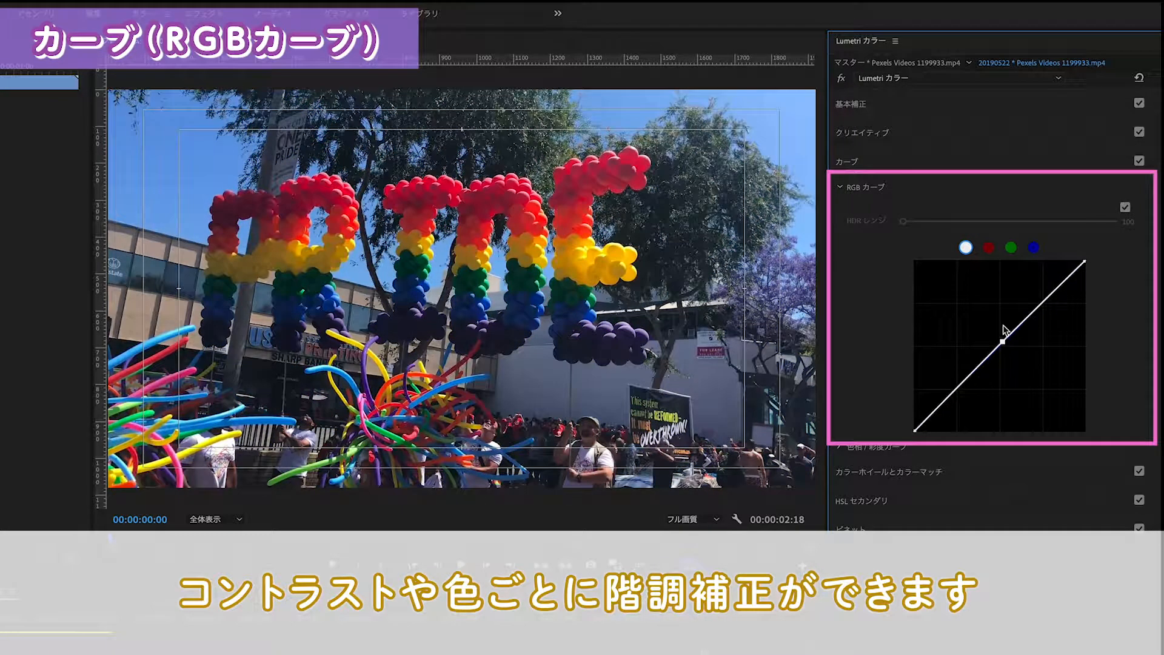
# Try bending the red, green and blue RGB curves one after another around their midpoints
pyautogui.click(988, 247)
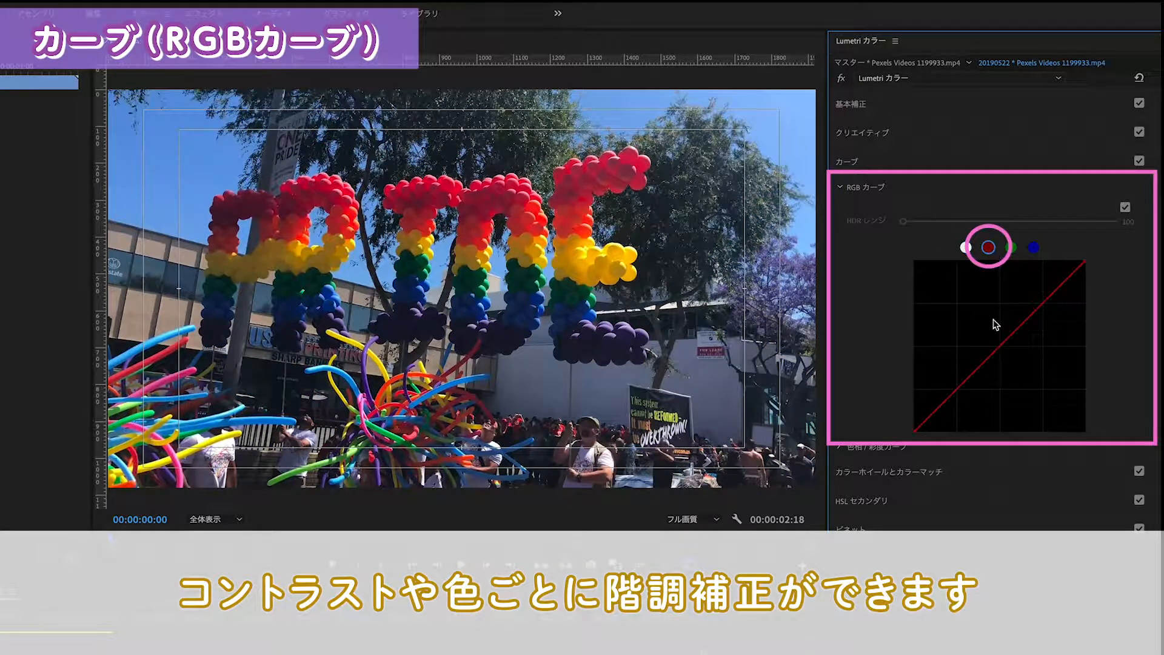
pyautogui.moveTo(1004, 347); pyautogui.dragTo(984, 362)
pyautogui.click(1011, 247)
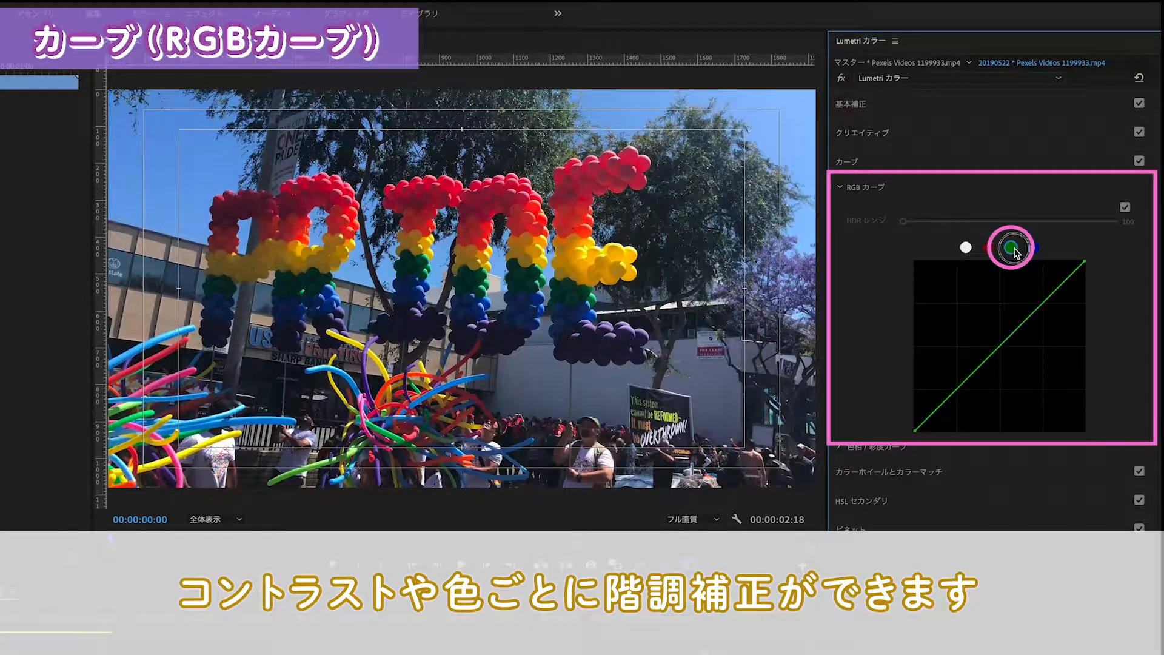
pyautogui.moveTo(1002, 347)
pyautogui.mouseDown()
pyautogui.moveTo(1045, 395)
pyautogui.moveTo(941, 322)
pyautogui.moveTo(1009, 359)
pyautogui.mouseUp()
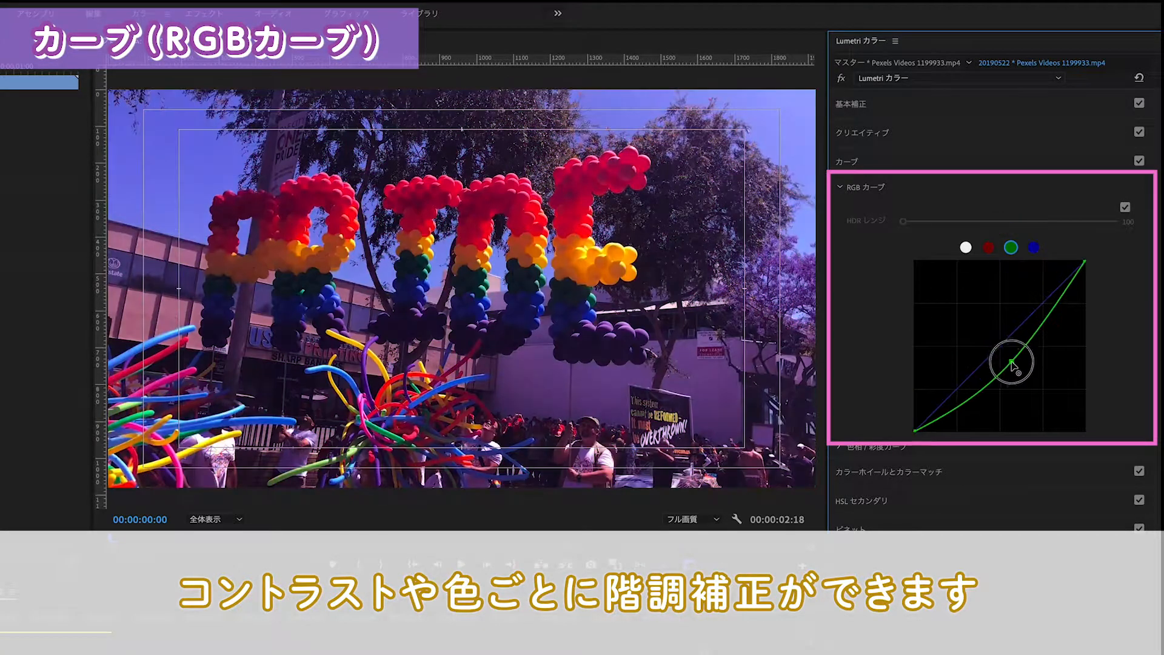
pyautogui.doubleClick(1020, 281)
pyautogui.click(1034, 247)
pyautogui.moveTo(1006, 340); pyautogui.dragTo(969, 352)
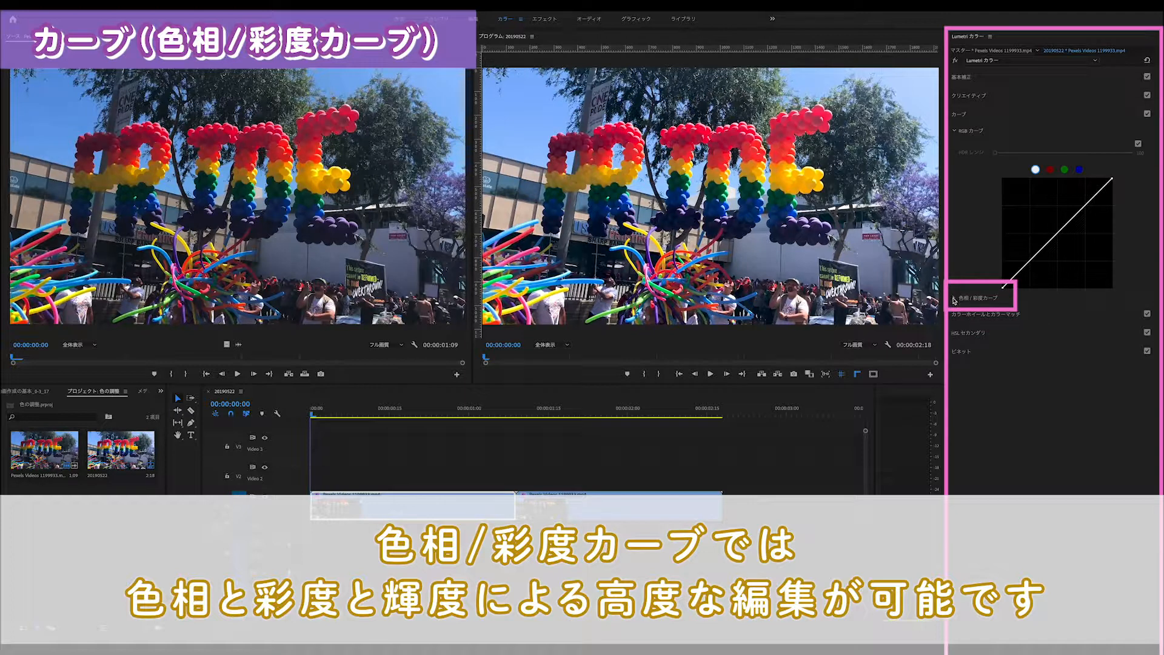
# Expand 色相/彩度カーブ and, in the 色相 vs 彩度 curve, raise the red range with an anchor point at blue
pyautogui.click(954, 299)
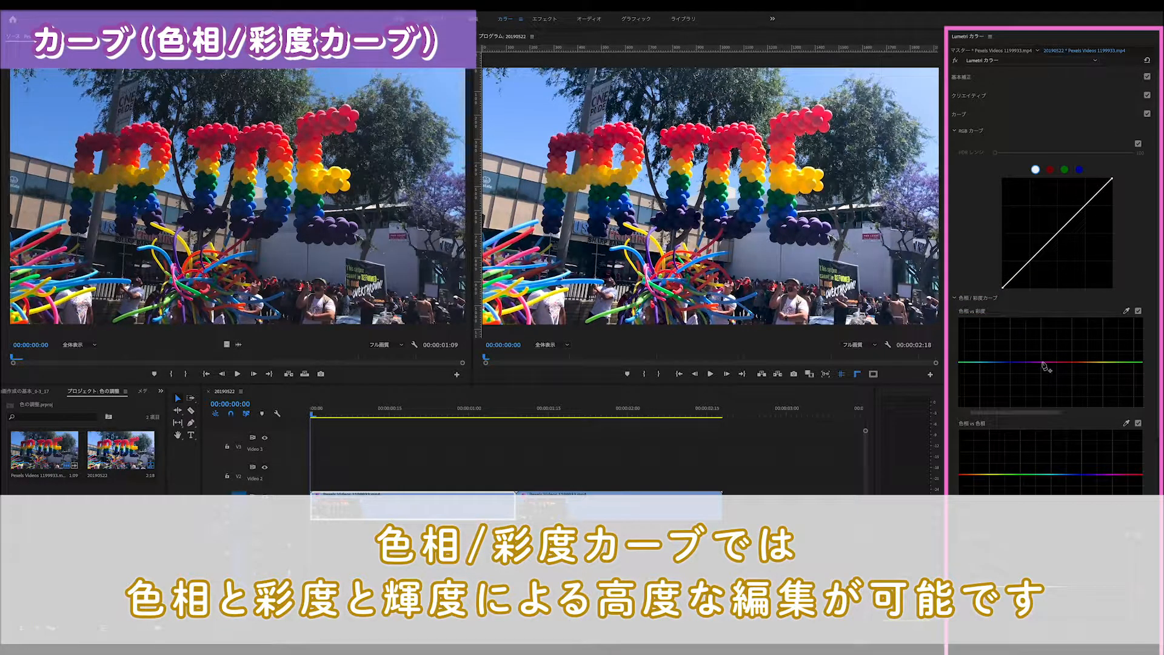
pyautogui.scroll(-2, 1045, 366)
pyautogui.scroll(-1, 1046, 367)
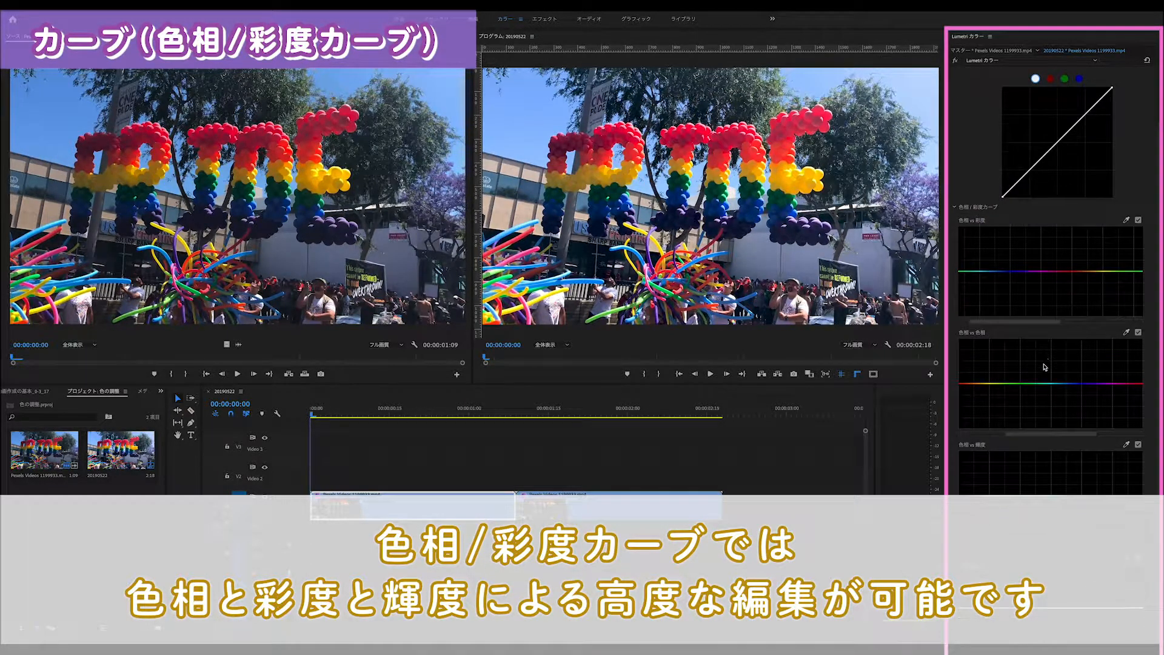
pyautogui.scroll(-3, 1044, 367)
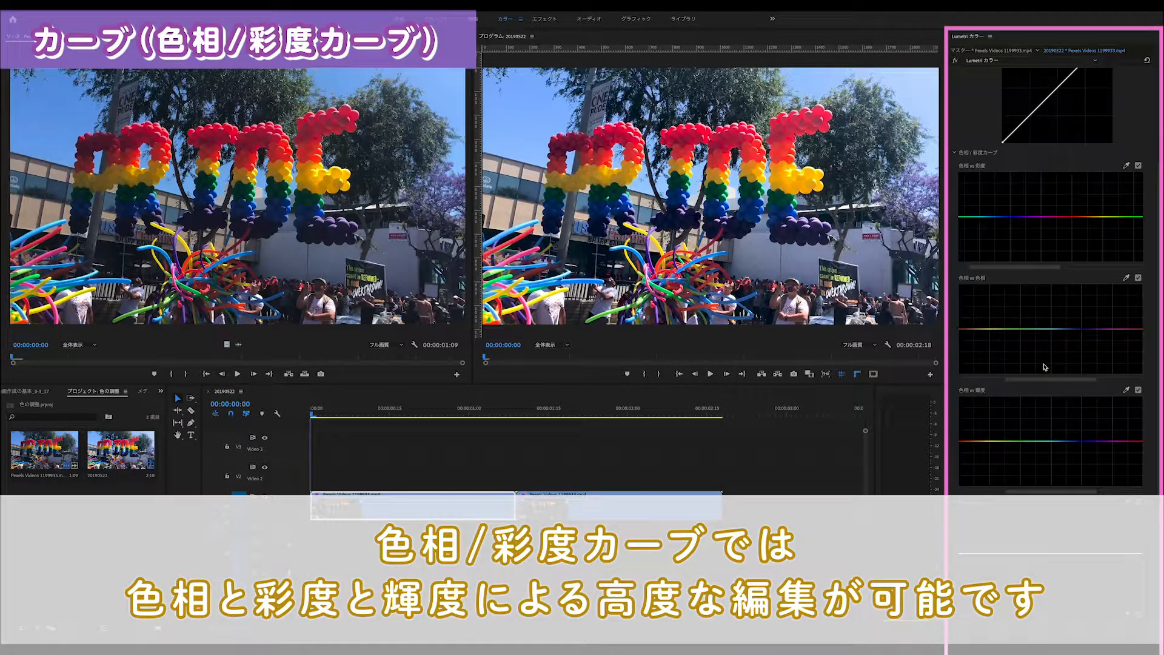
pyautogui.scroll(-3, 1044, 366)
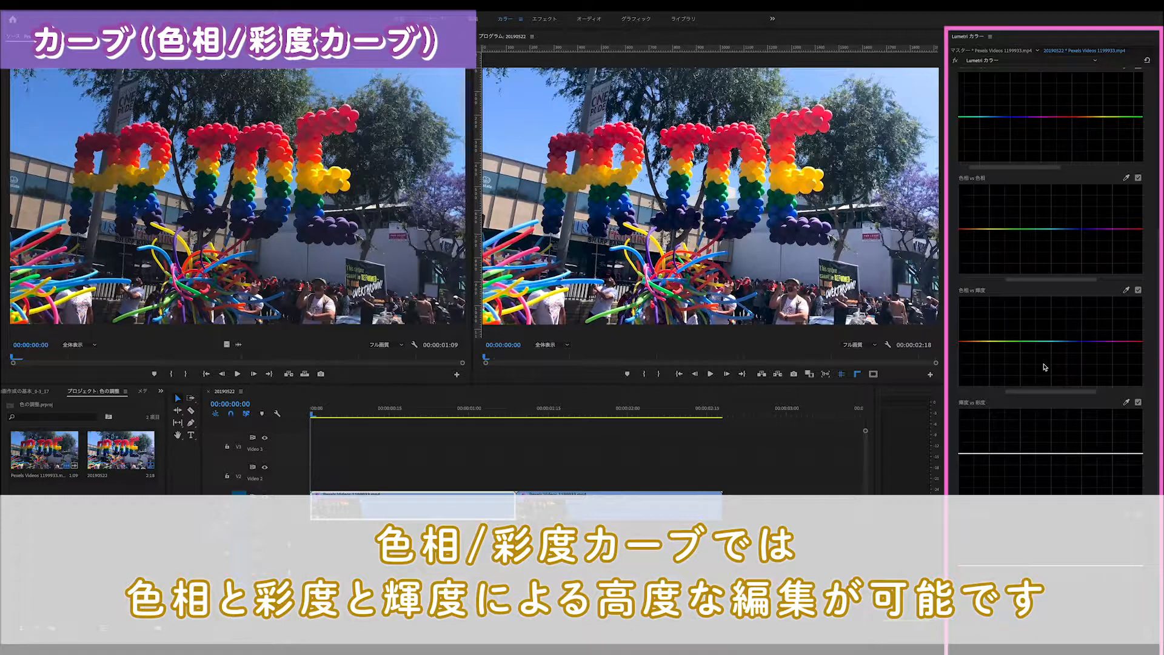
pyautogui.scroll(1, 1046, 367)
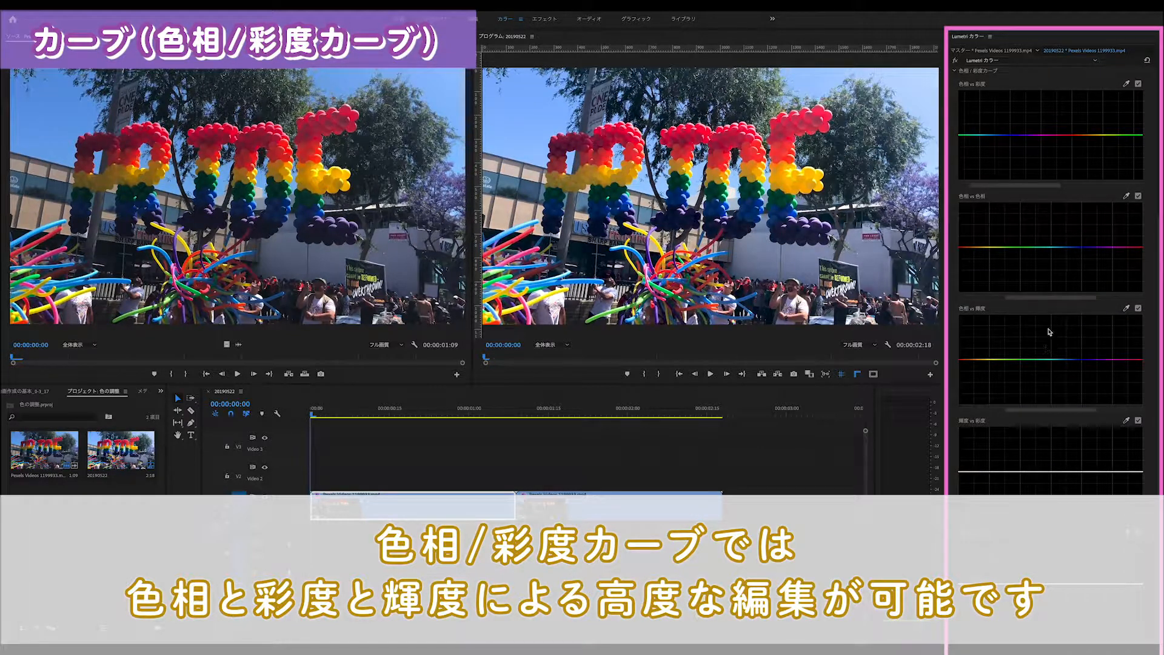
pyautogui.moveTo(1072, 134); pyautogui.dragTo(1071, 175)
pyautogui.moveTo(1071, 159); pyautogui.dragTo(1012, 136)
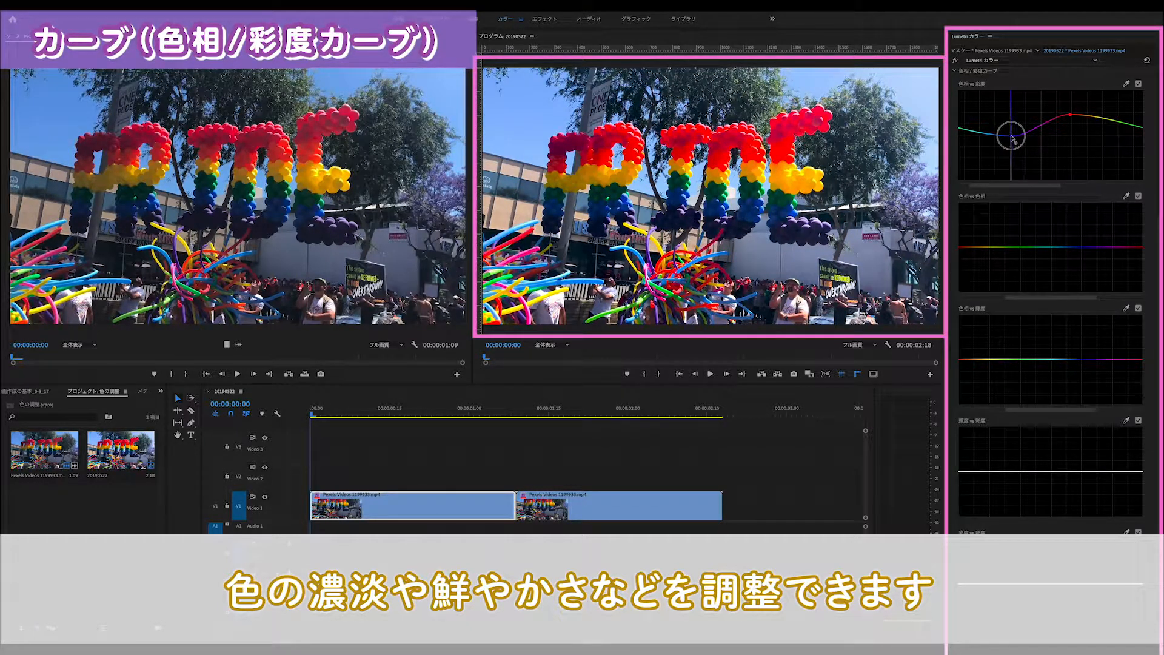
# In the 色相 vs 輝度 curve, raise a point in the cyan range and add a second point at green
pyautogui.click(1057, 360)
pyautogui.moveTo(1057, 361); pyautogui.dragTo(1020, 360)
pyautogui.click(1019, 356)
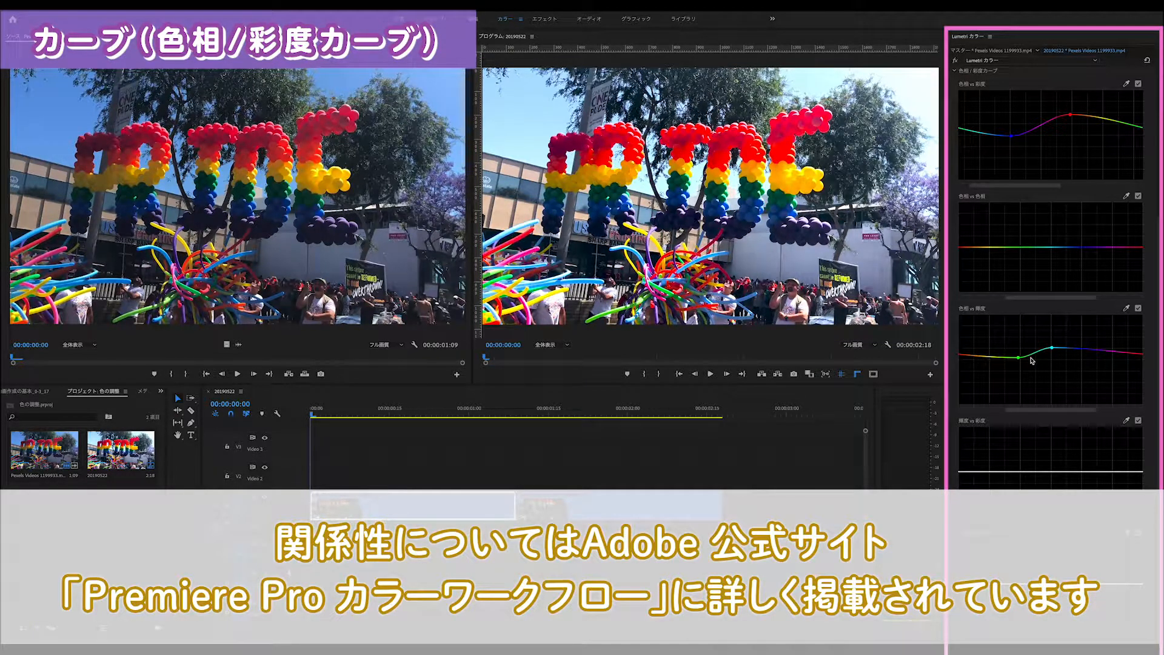
pyautogui.moveTo(1052, 348)
pyautogui.mouseDown()
pyautogui.moveTo(1055, 360)
pyautogui.moveTo(1053, 344)
pyautogui.mouseUp()
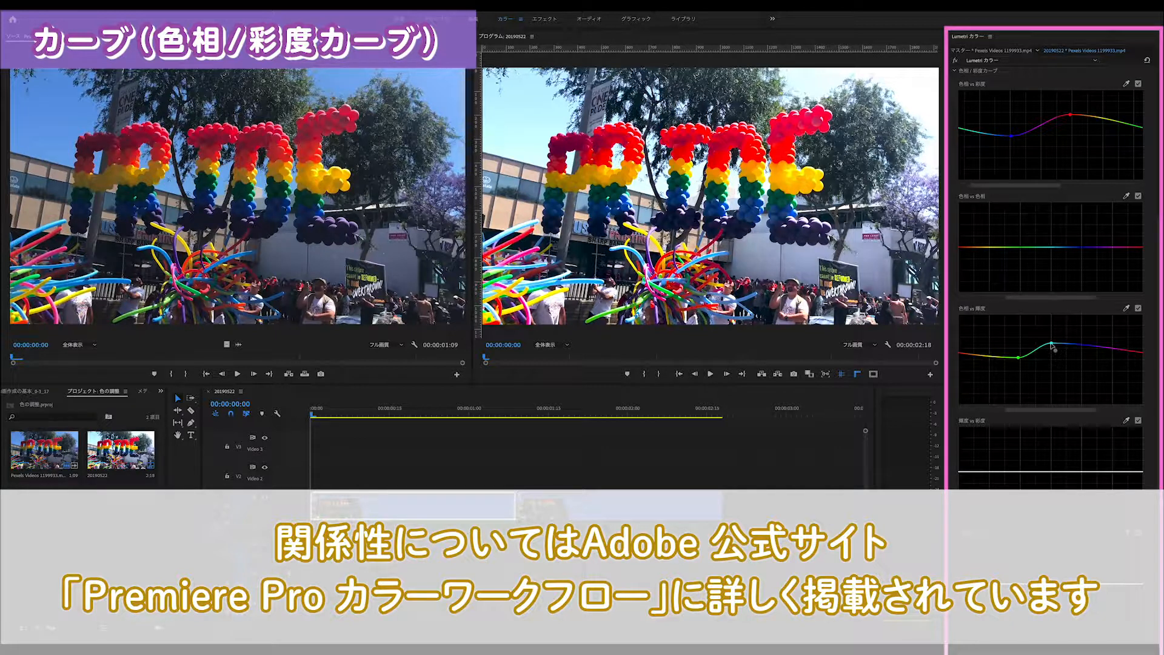